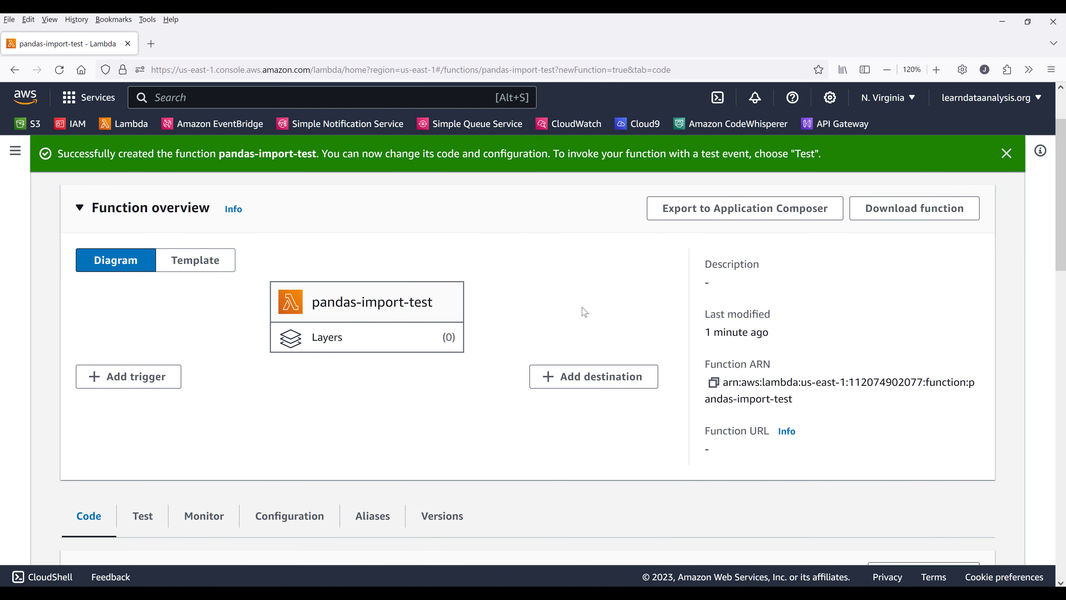
Dismiss the code change notice and insert an empty line below import json in lambda_function.py
scroll(467, 329, "down", 10)
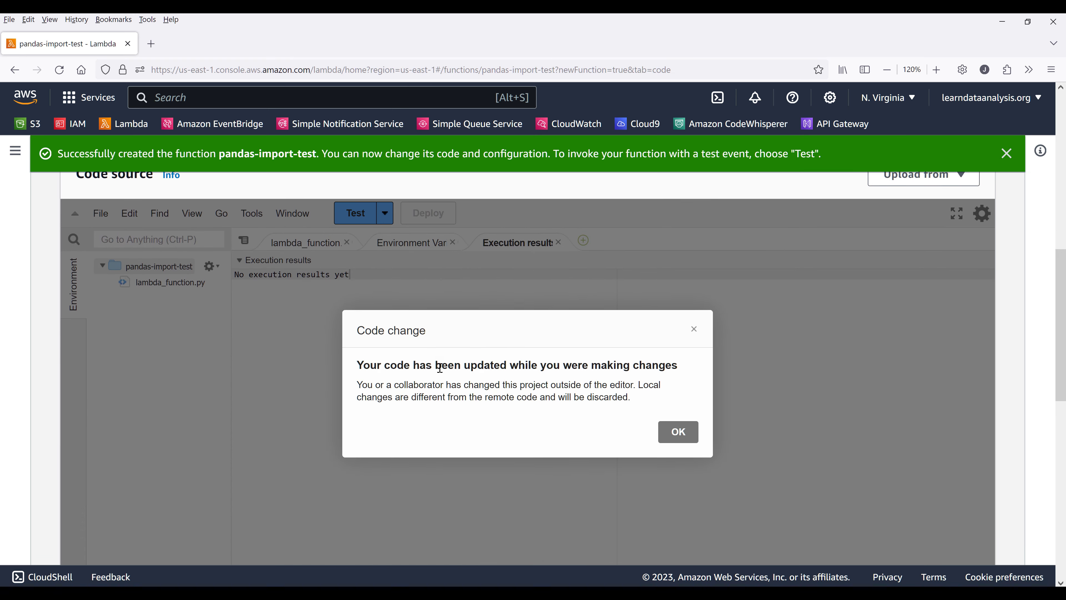
left_click(679, 437)
left_click(321, 242)
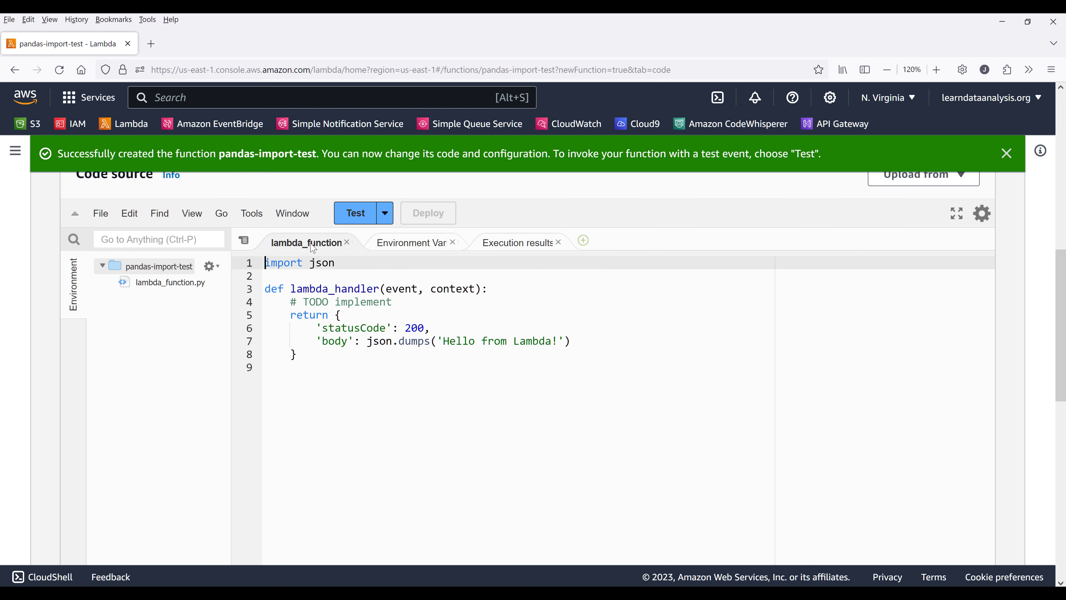
left_click(479, 368)
scroll(503, 369, "up", 2)
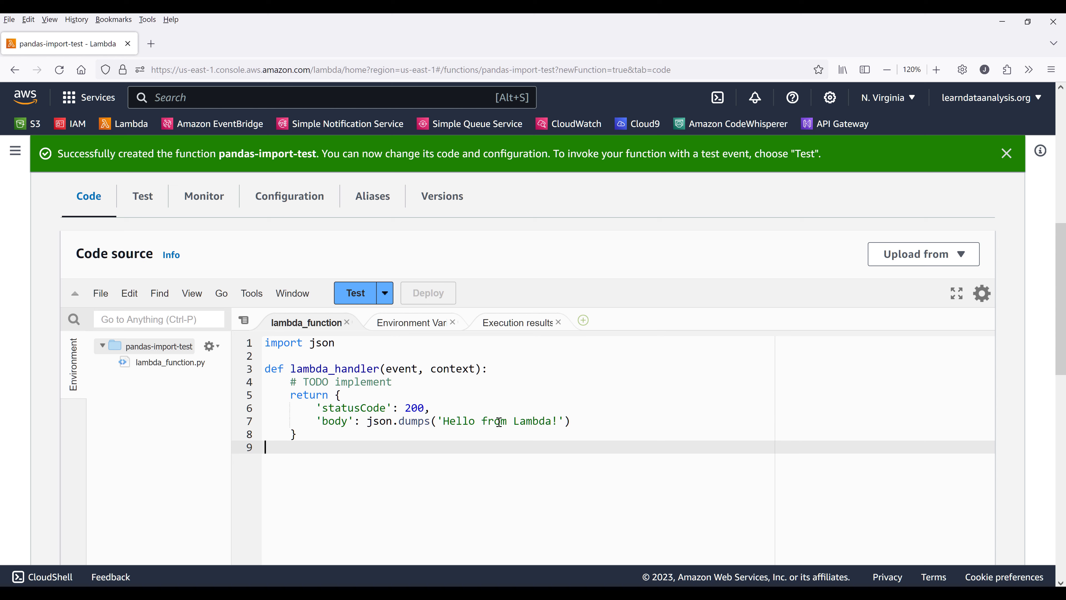
left_click(365, 346)
key("Return")
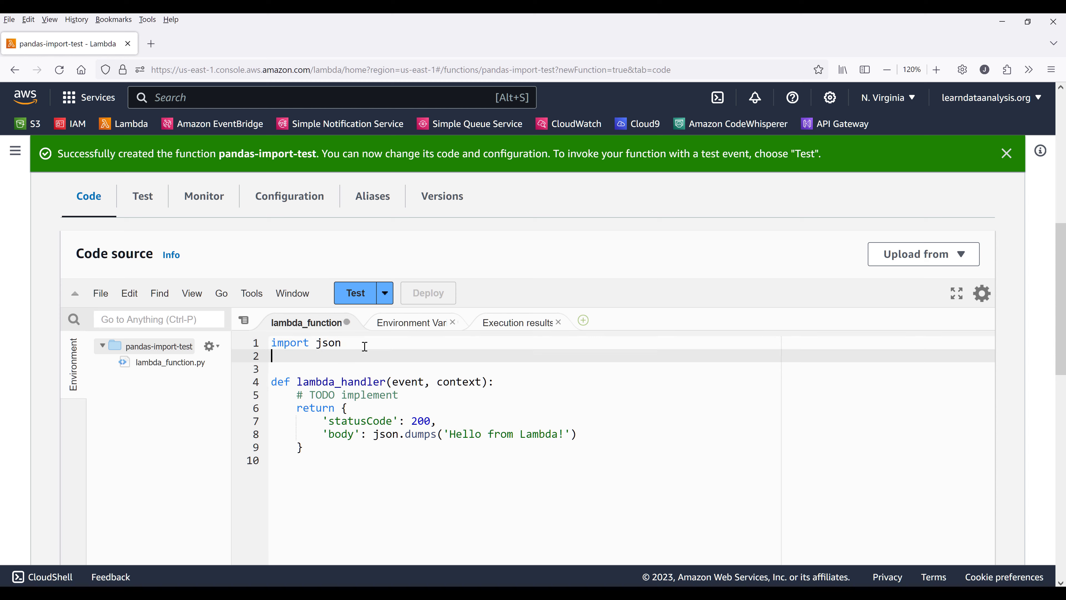
Try to enlarge the code editor's font size by two increments
scroll(552, 371, "down", 8)
left_click(961, 406)
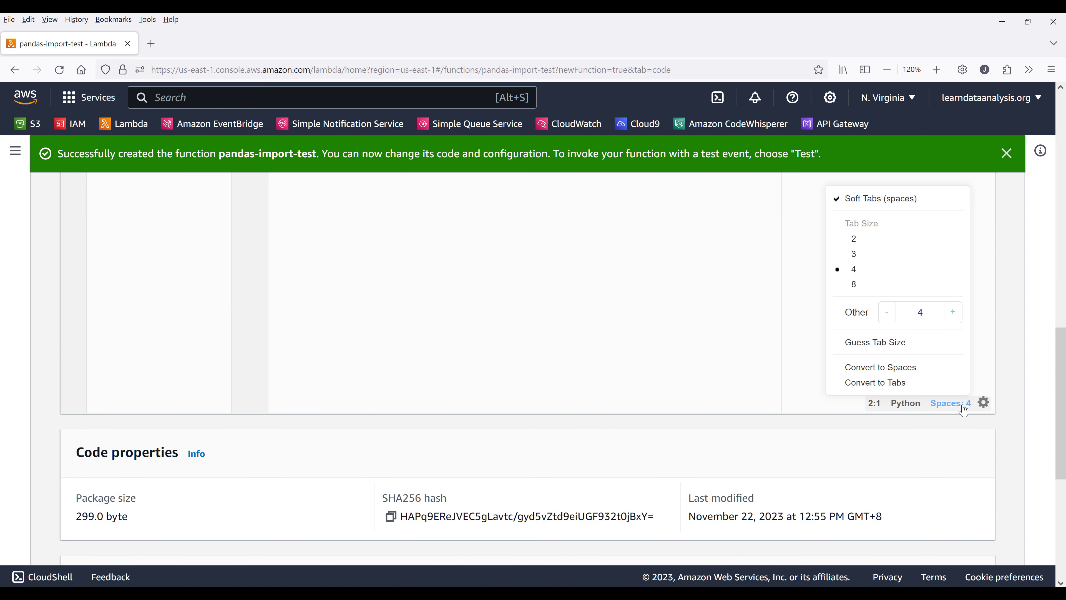
left_click(888, 263)
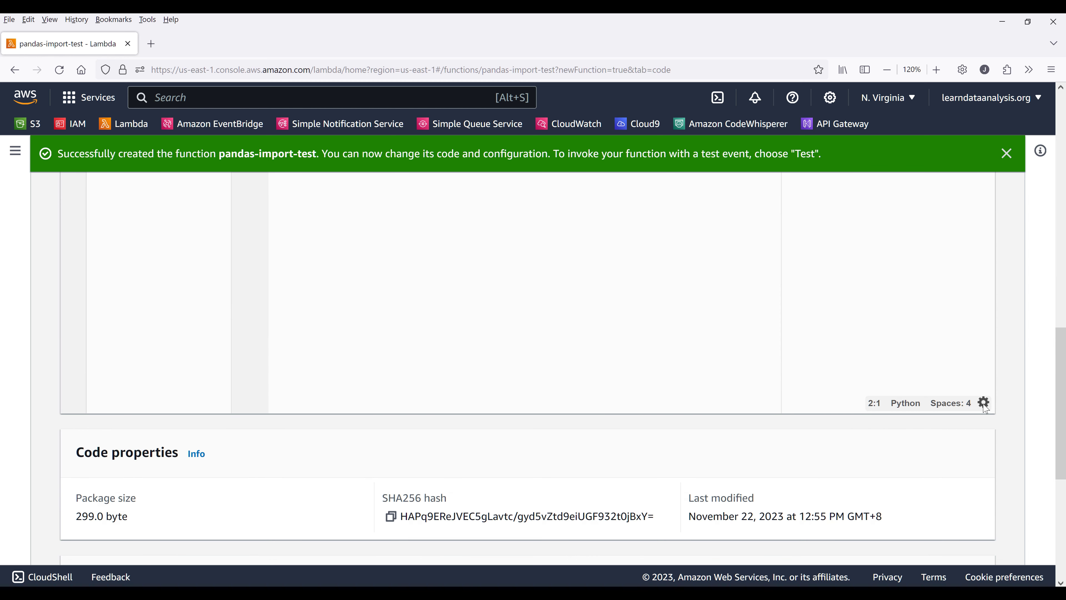
left_click(983, 402)
left_click(974, 375)
left_click(974, 375)
left_click(617, 308)
Add import pandas as pd on line 2 of lambda_function.py and deploy the change
scroll(617, 308, "up", 8)
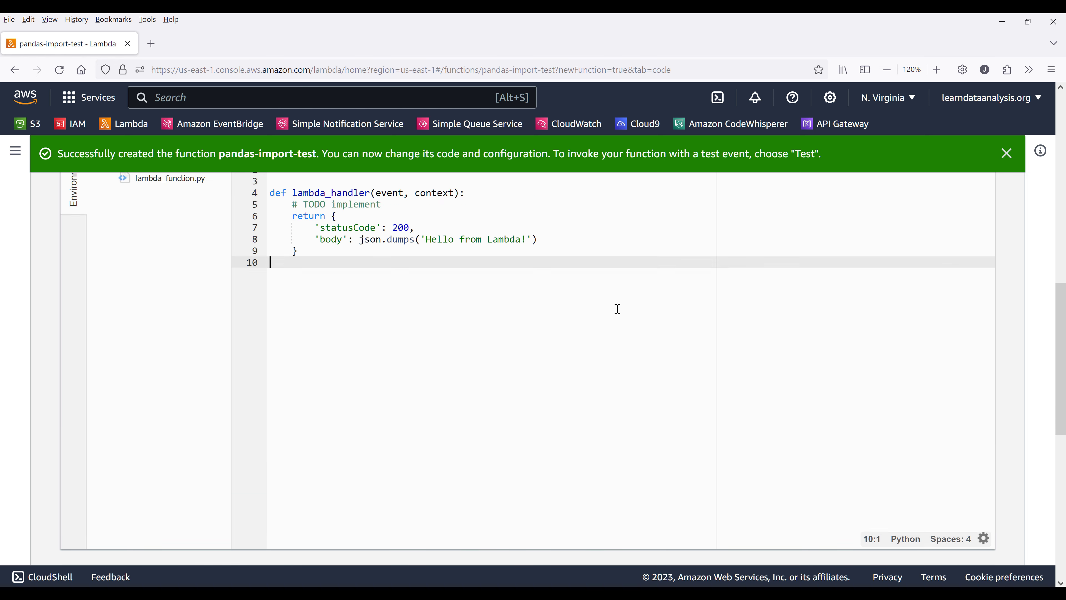
left_click(467, 277)
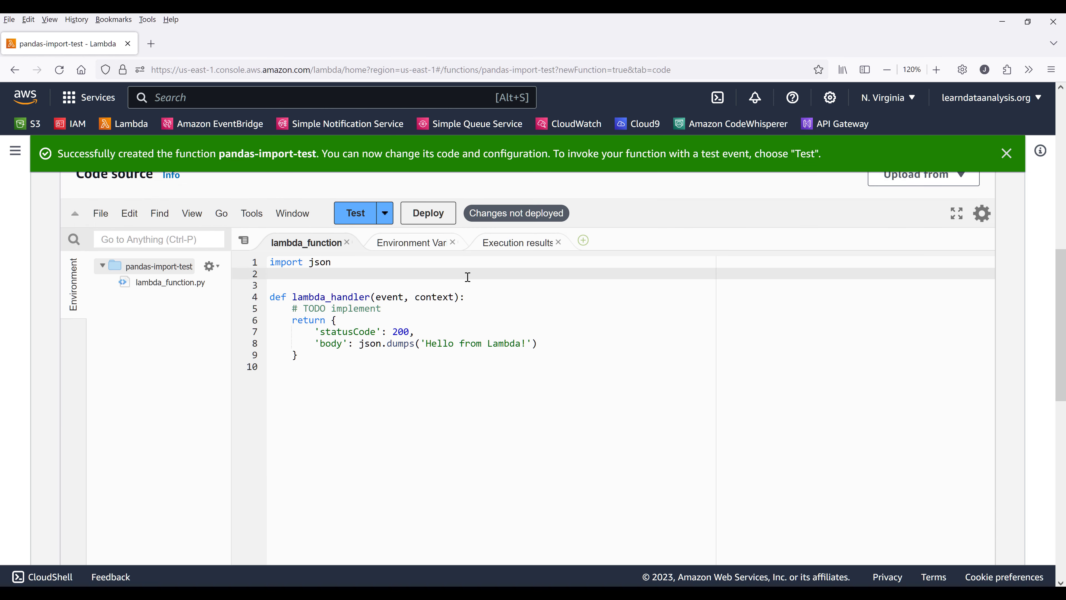
type("import pandas as pd")
left_click(579, 374)
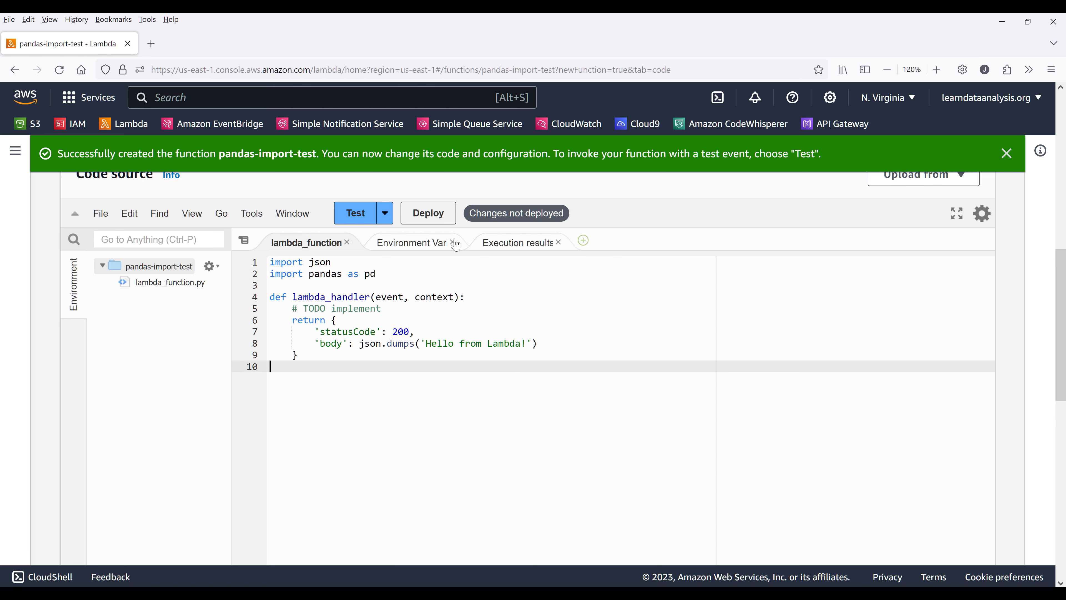
left_click(428, 212)
Increase the code editor's font size to 16
scroll(896, 367, "down", 3)
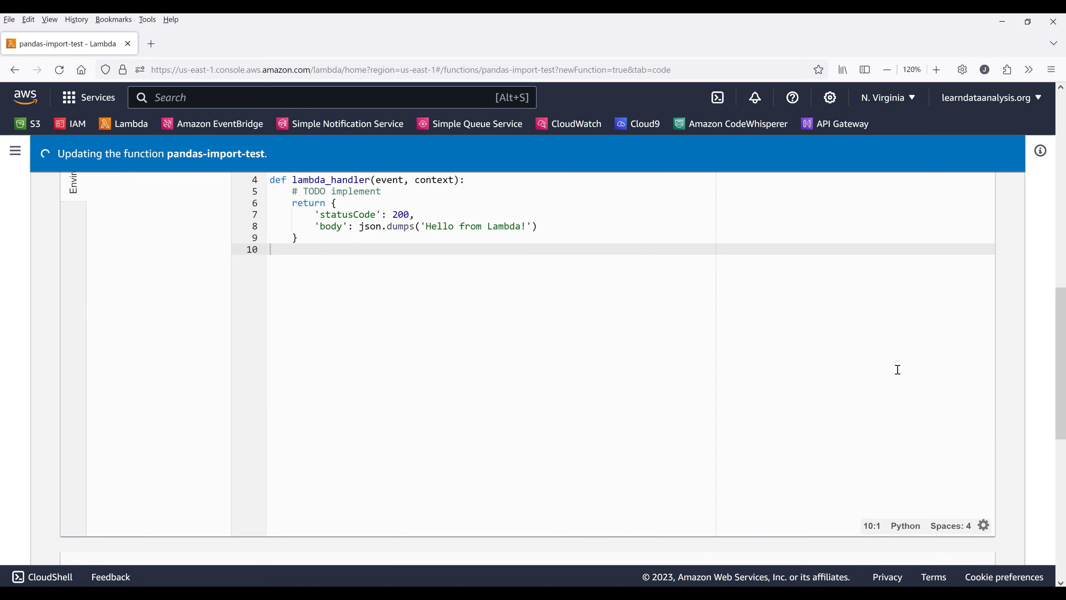
scroll(897, 369, "down", 3)
left_click(983, 402)
left_click(977, 378)
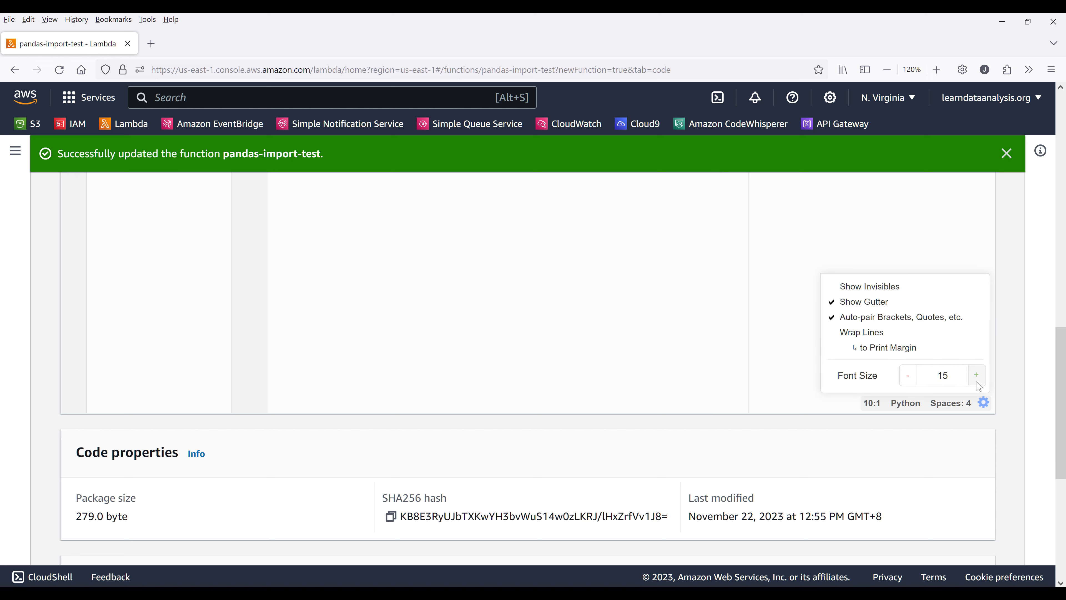
left_click(977, 382)
left_click(515, 309)
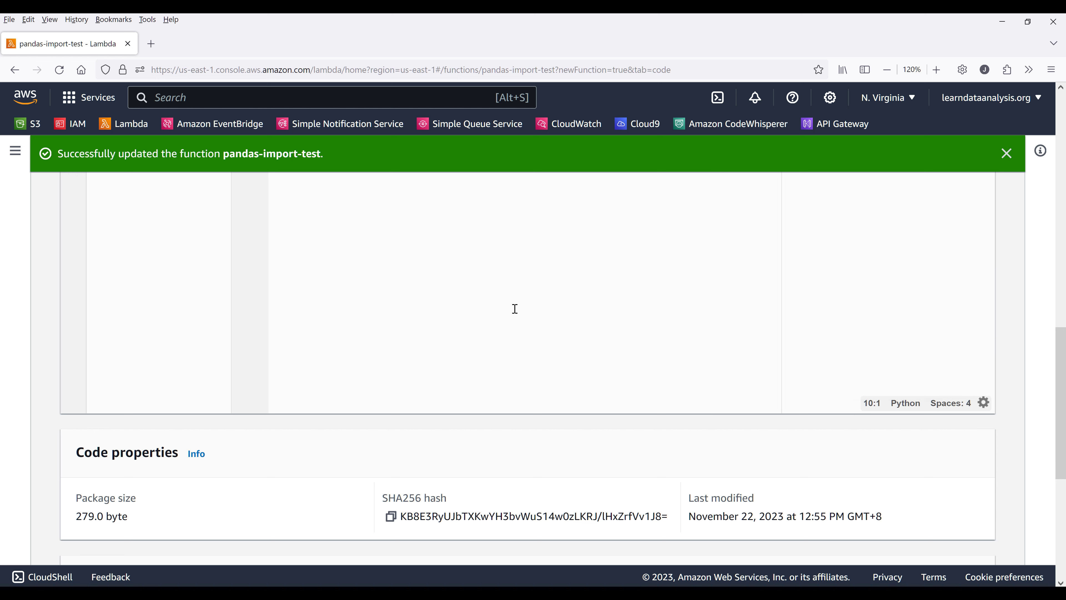
Create and save a new test event named pandas-import-test for the function
scroll(515, 309, "up", 5)
left_click(446, 290)
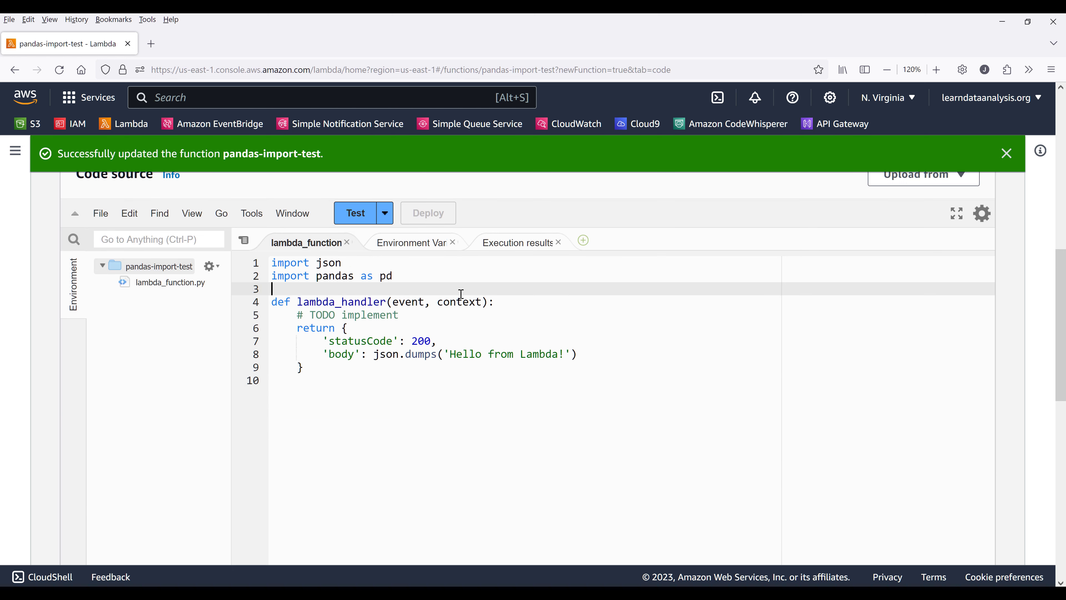
left_click(361, 219)
left_click(376, 329)
type("pan")
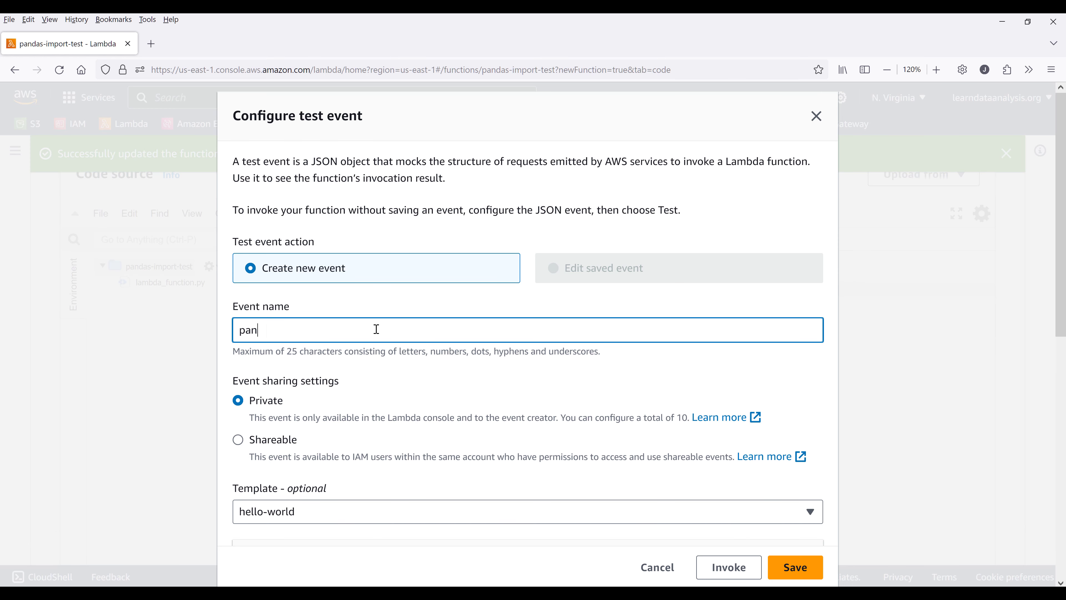
type("das-import-test")
scroll(588, 419, "down", 3)
left_click(795, 568)
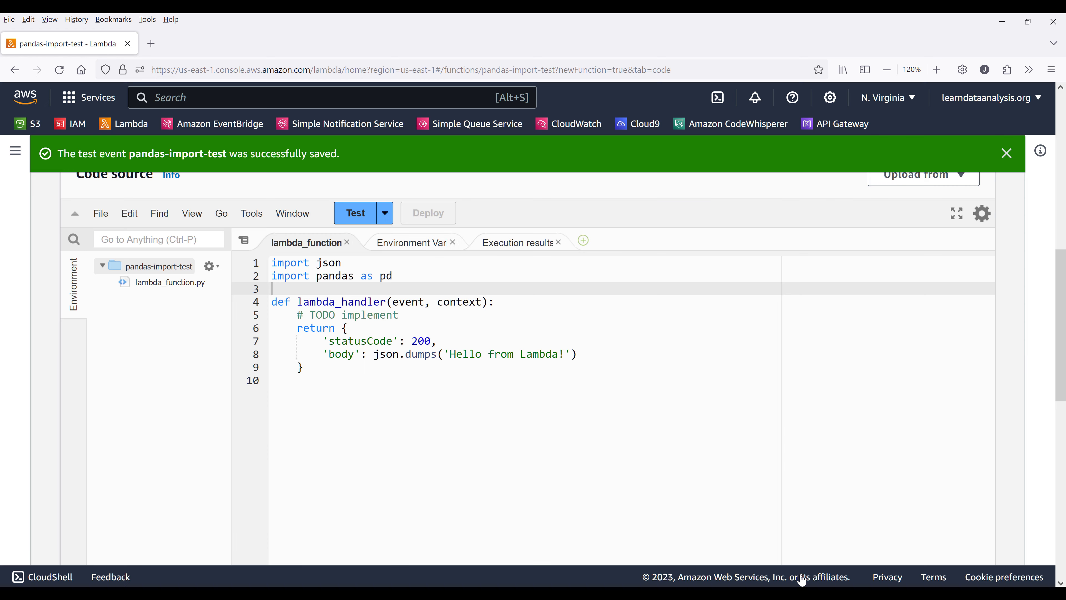
Run the pandas-import-test event, examine its response and function logs, and return to the lambda_function code
left_click(363, 218)
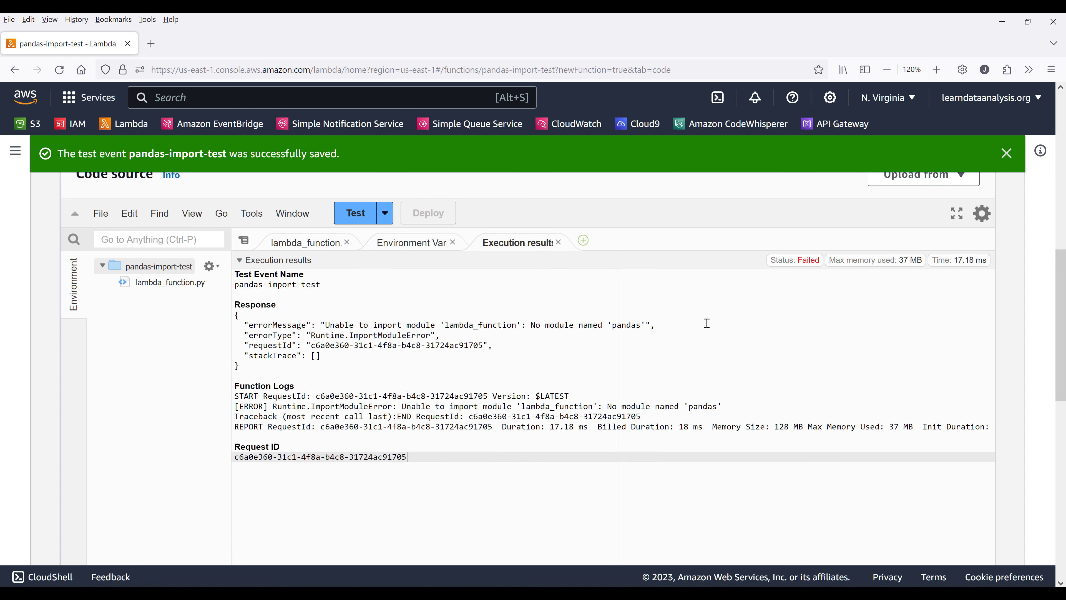
scroll(681, 219, "down", 1)
scroll(680, 220, "down", 1)
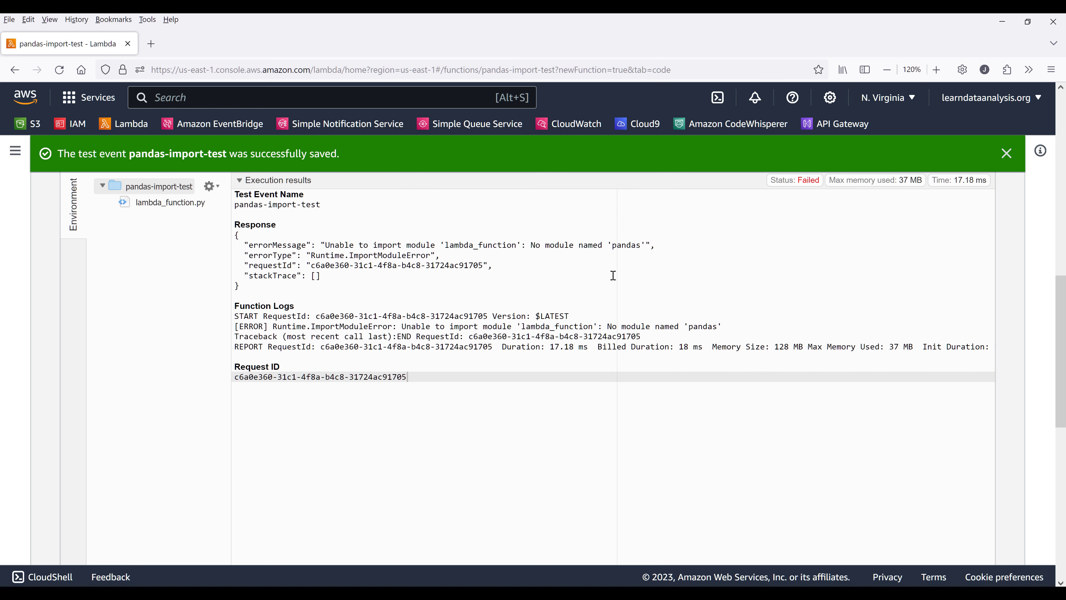
scroll(641, 304, "down", 2)
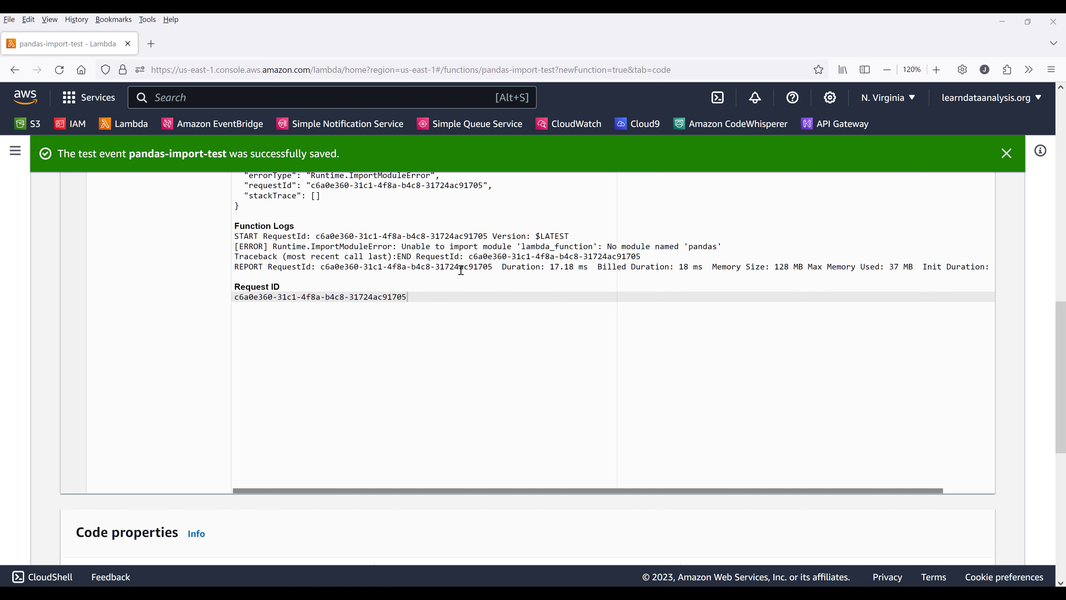
scroll(461, 270, "up", 5)
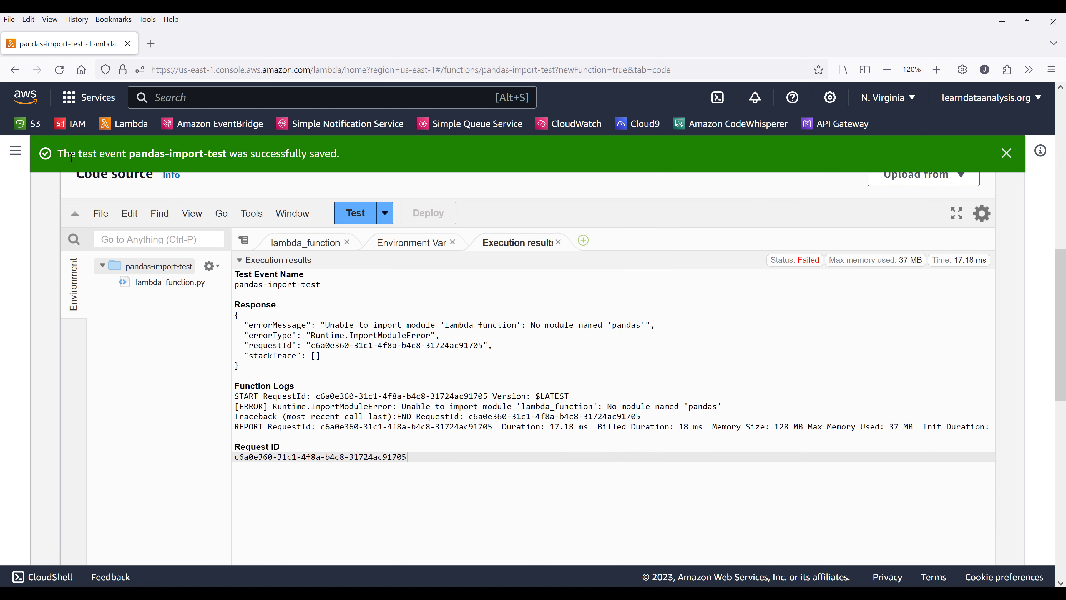
left_click(426, 406)
left_click(325, 244)
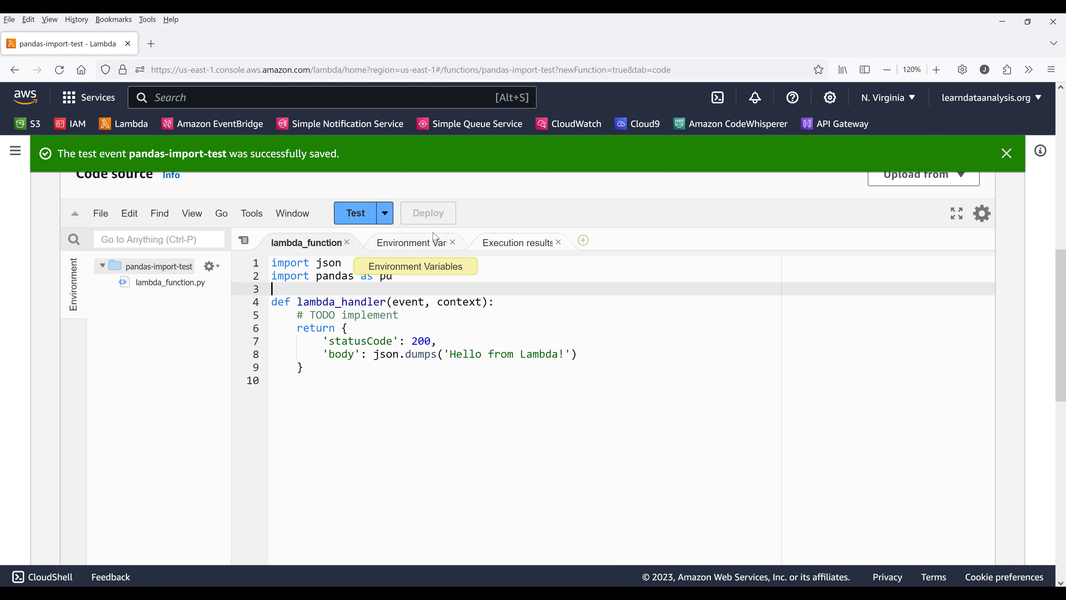
Start adding a layer to the function and select the AWS-provided layer AWSSDKPandas-Python310
scroll(308, 221, "up", 2)
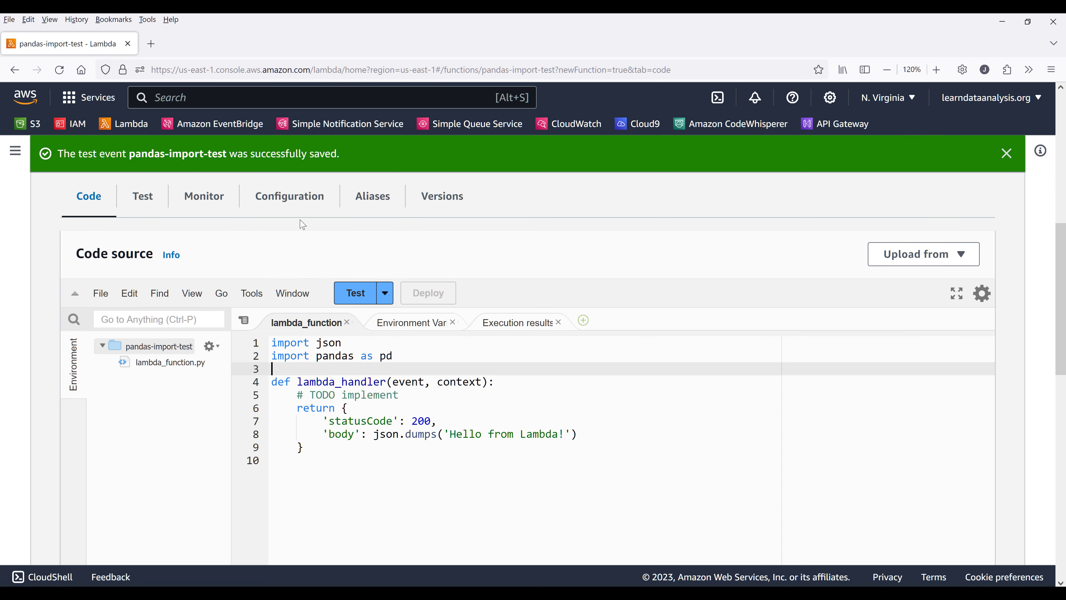
scroll(543, 219, "down", 7)
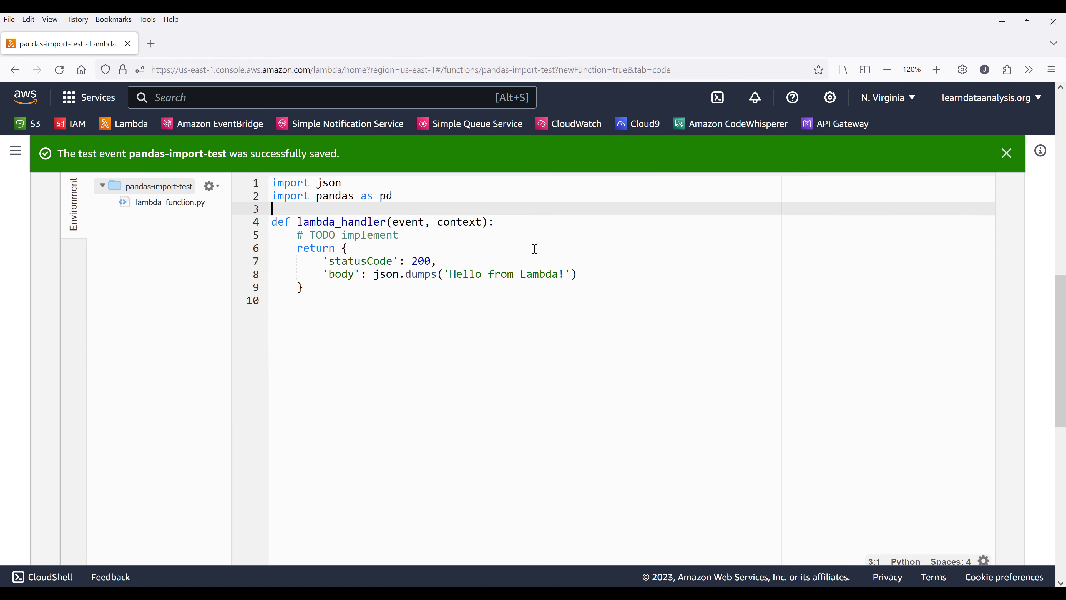
scroll(532, 286, "down", 4)
scroll(253, 409, "down", 3)
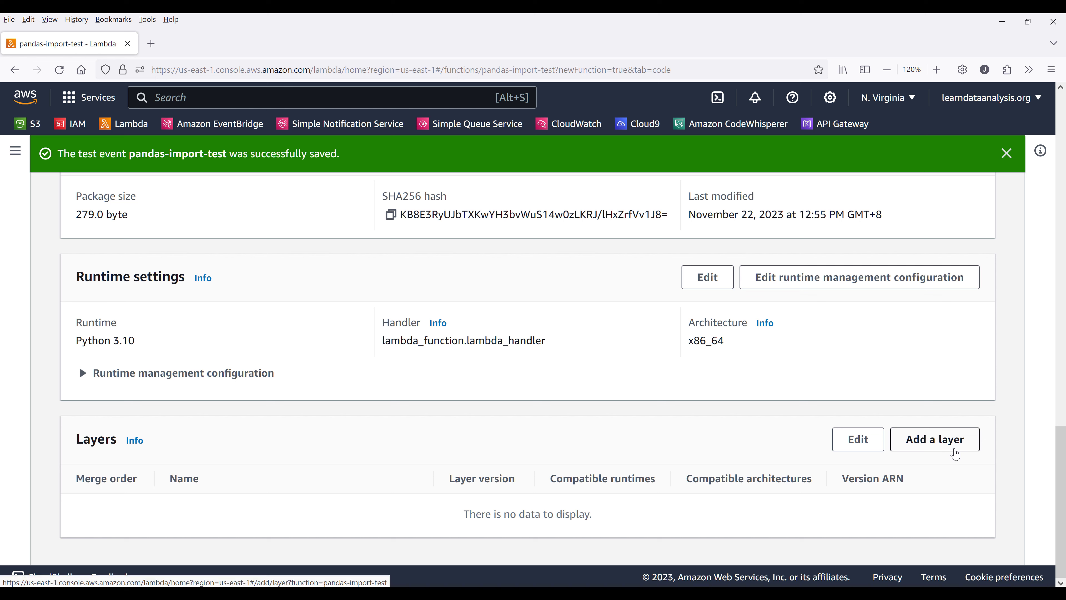
left_click(956, 452)
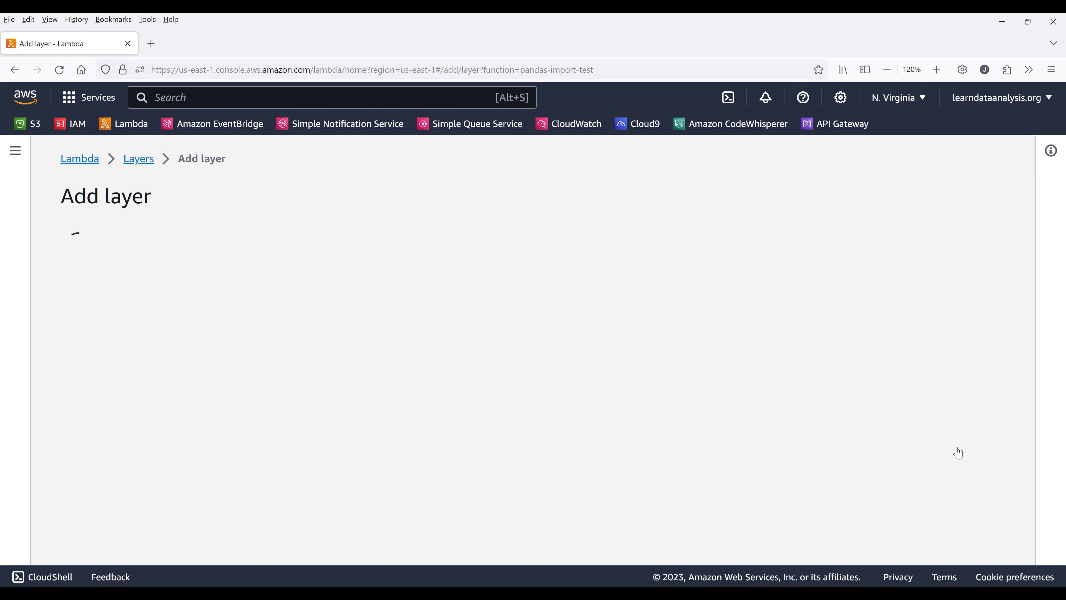
scroll(605, 362, "down", 3)
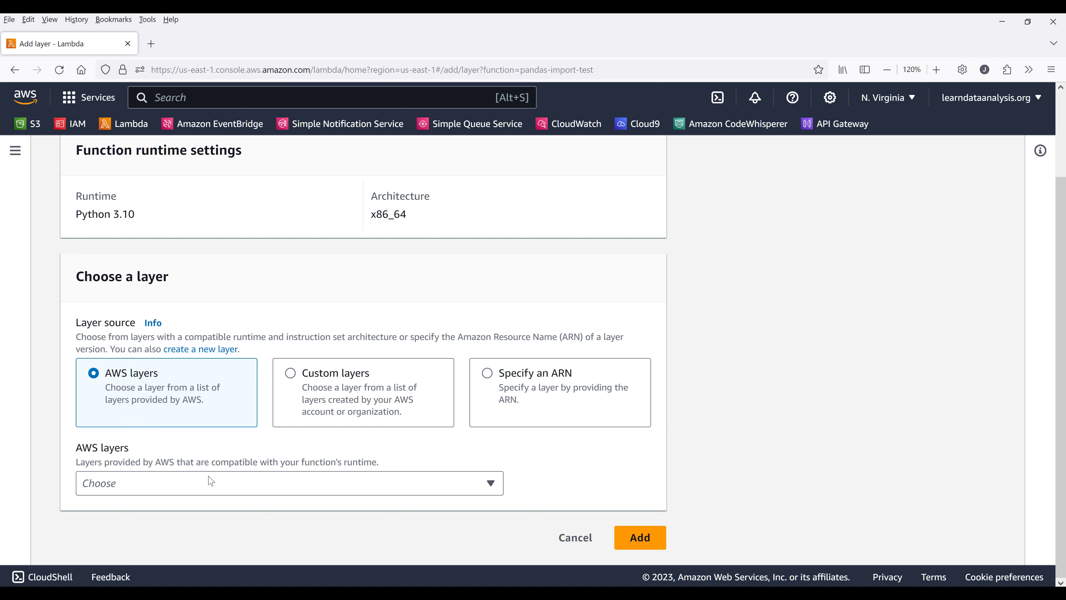
left_click(223, 485)
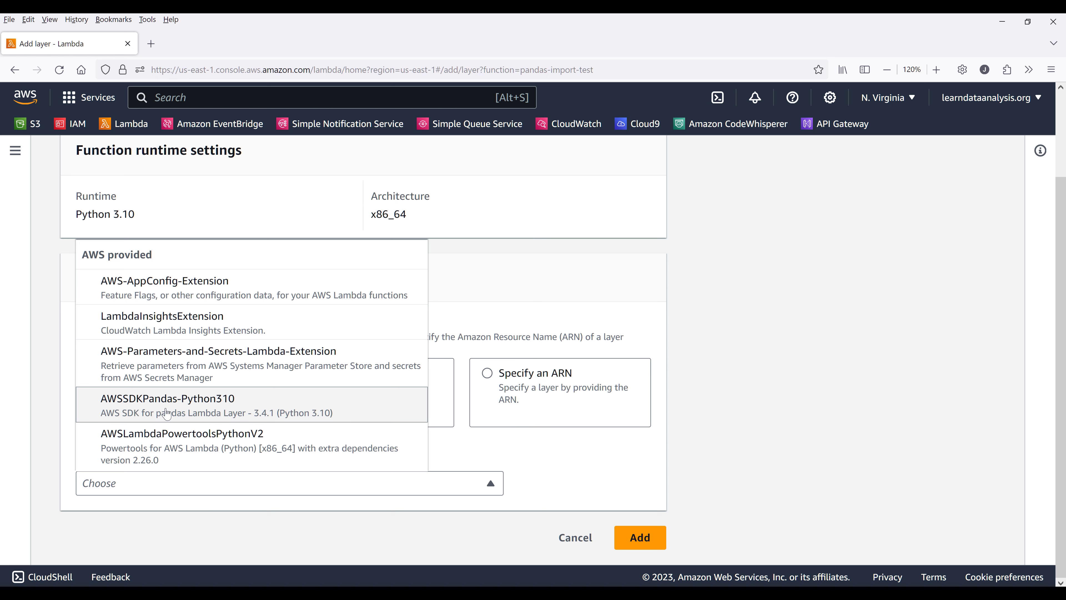
left_click(277, 413)
Choose version 6 of the pandas layer and add it to the function
scroll(276, 413, "down", 2)
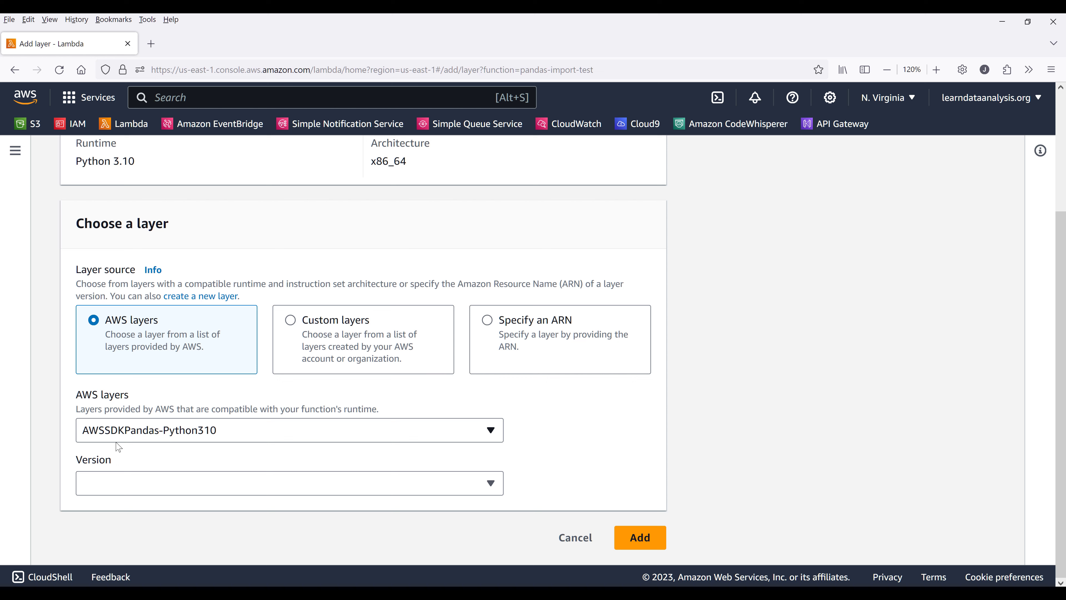
left_click(231, 494)
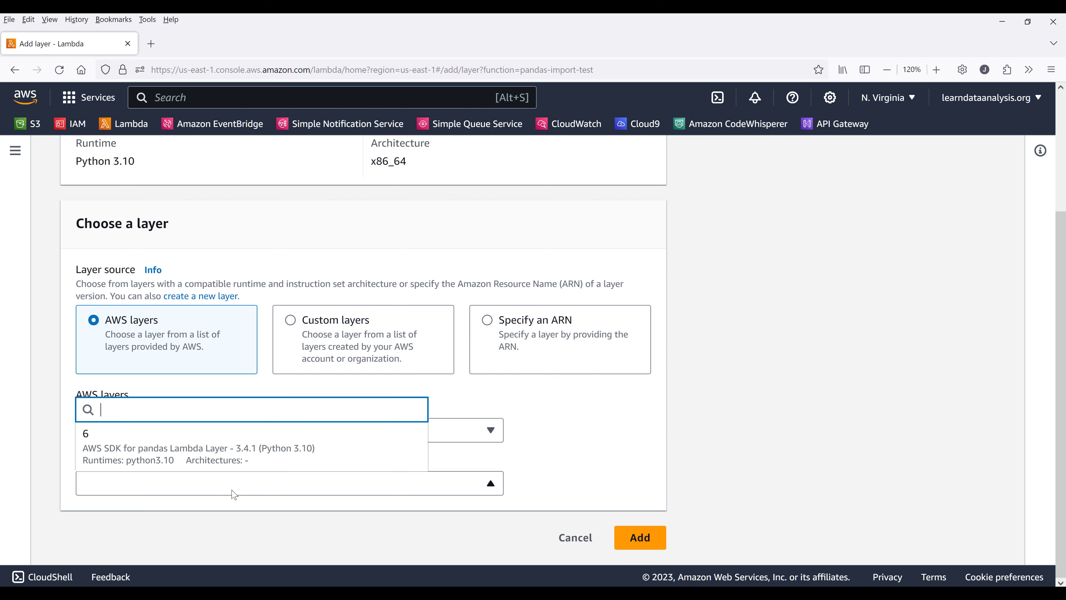
left_click(246, 466)
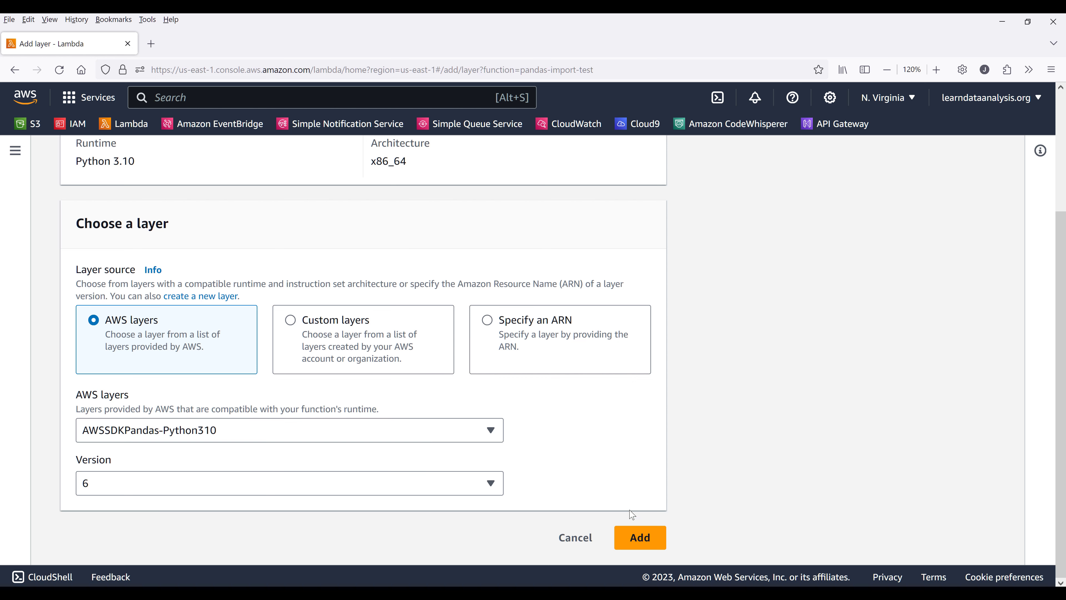
left_click(650, 545)
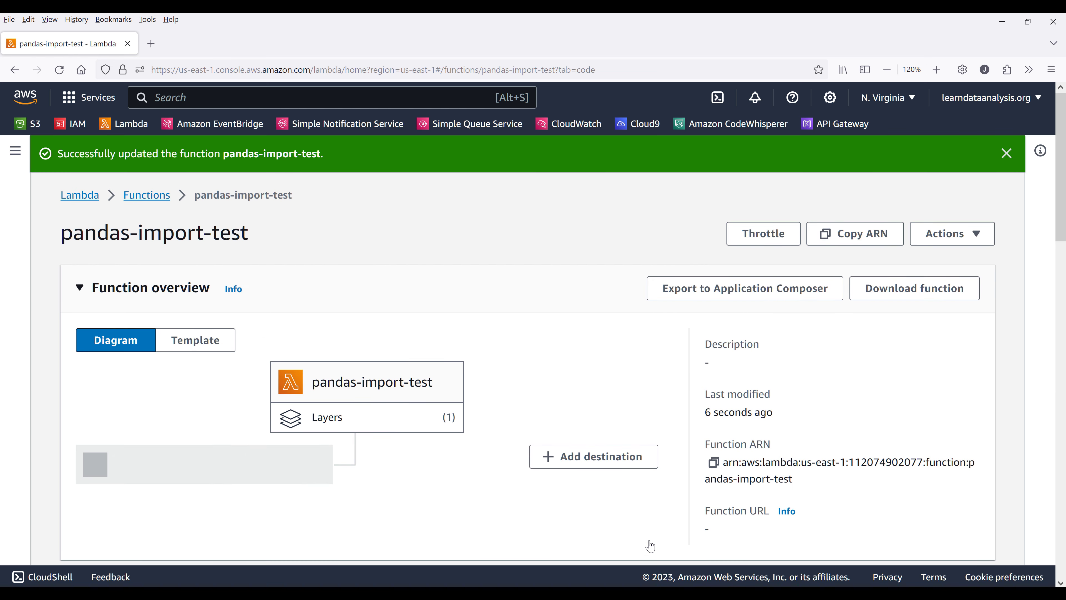
Check the function's list of attached layers and run the pandas-import-test event again
scroll(515, 272, "down", 5)
scroll(515, 272, "down", 10)
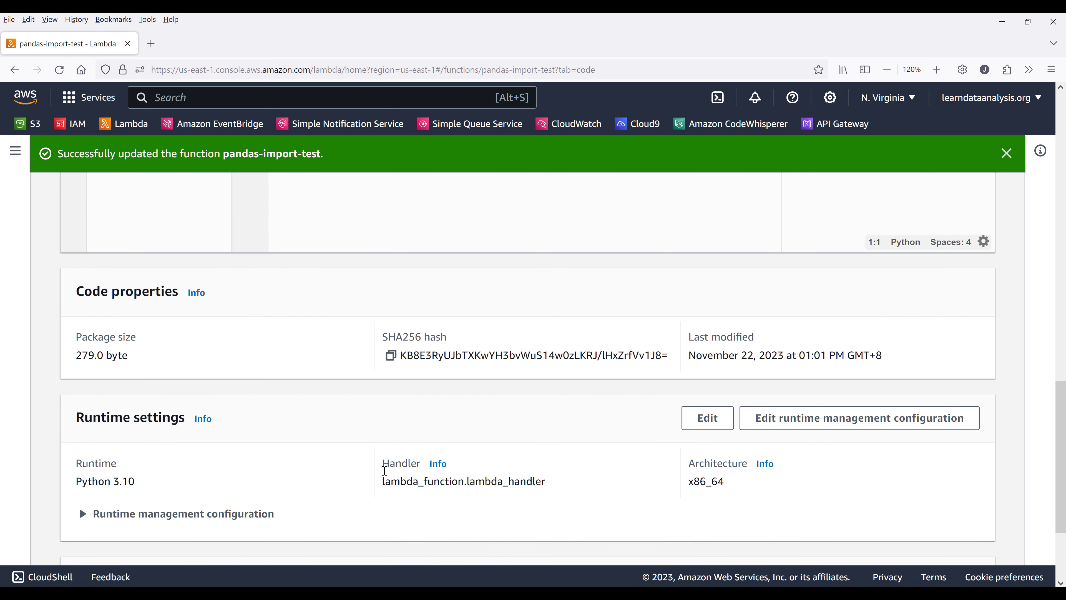
scroll(384, 470, "down", 3)
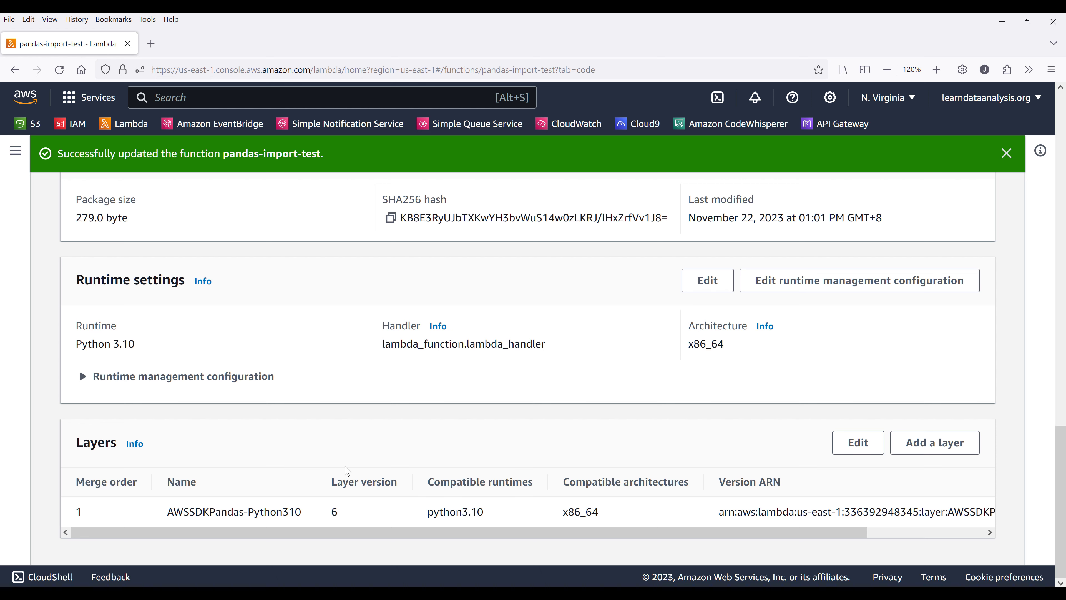
scroll(347, 470, "up", 8)
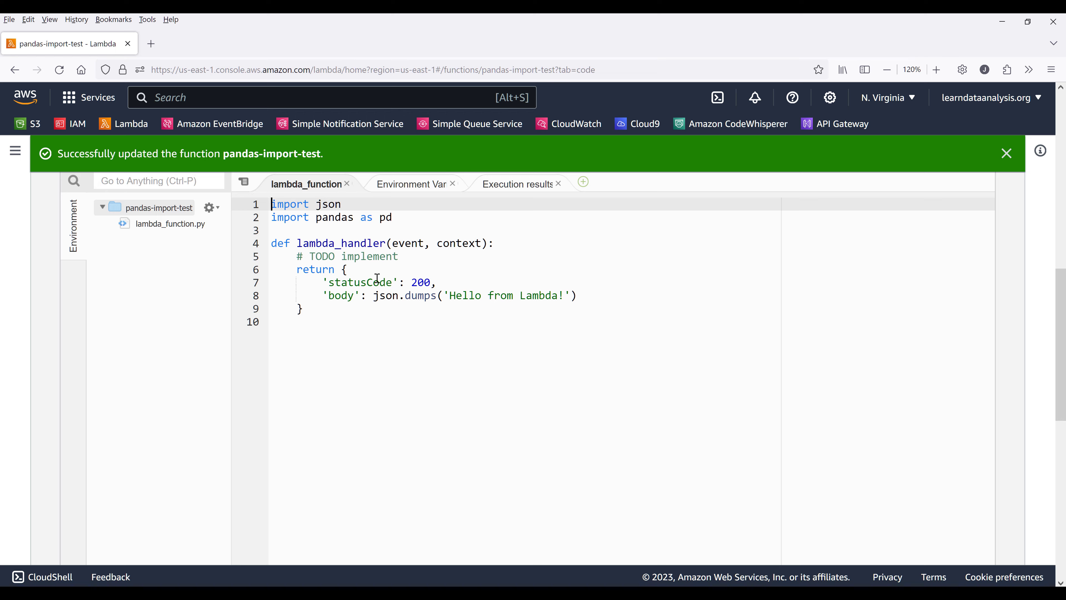
scroll(420, 280, "up", 3)
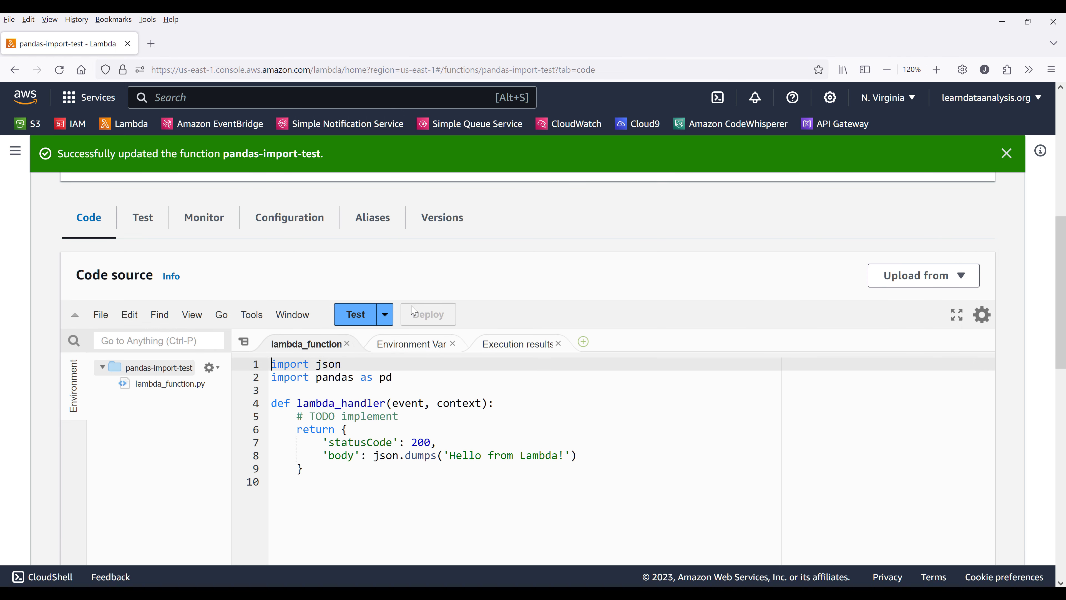
left_click(356, 315)
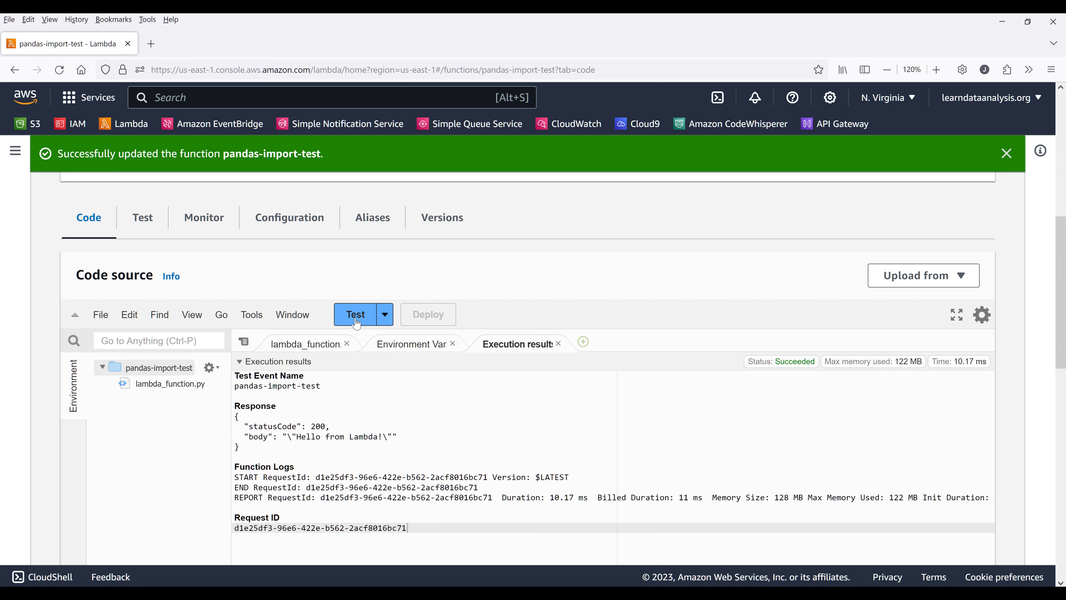